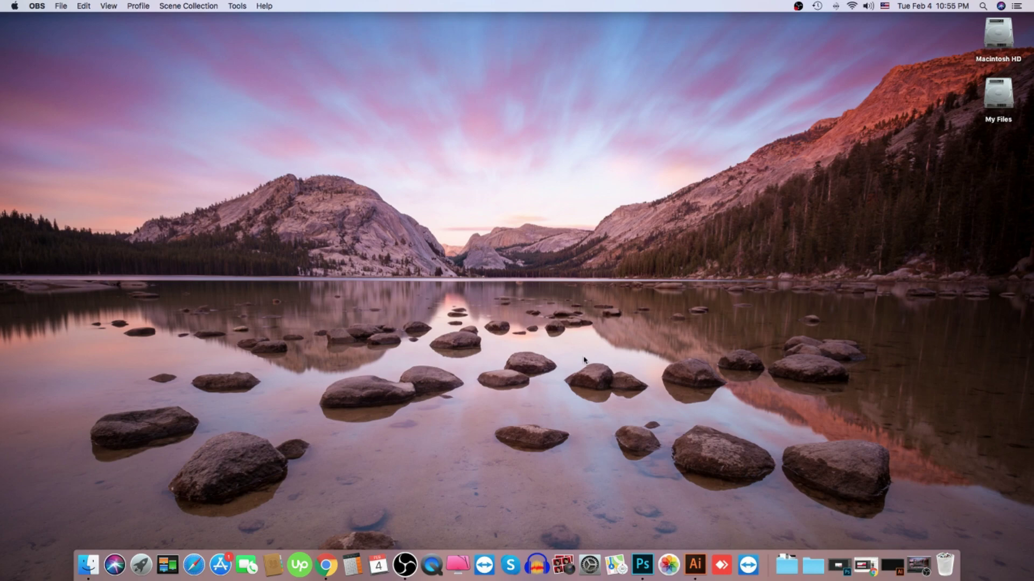
# Step: Save a Photoshop EPS copy of the card design named 'business card' with default EPS options
pyautogui.click(640, 568)
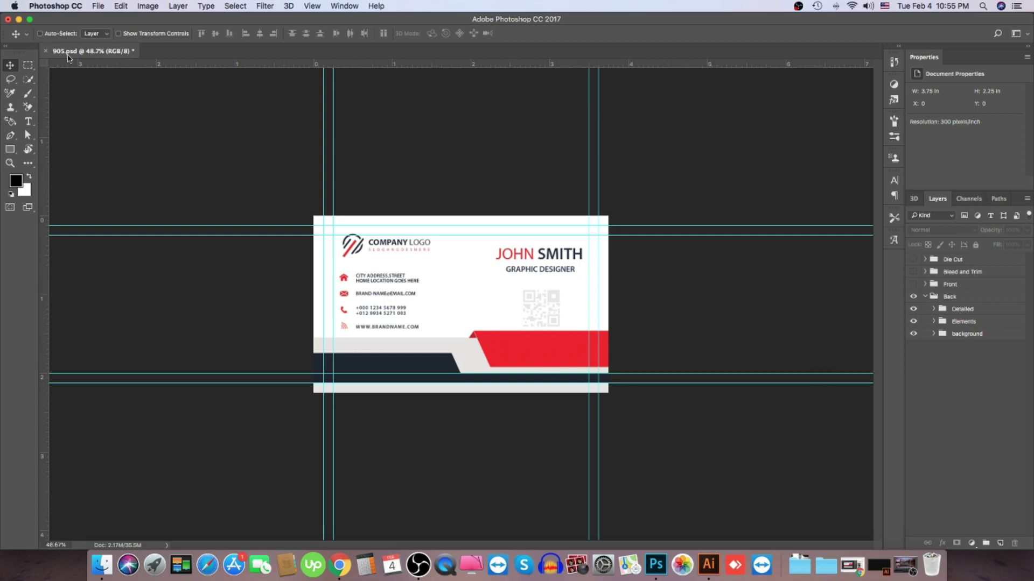
pyautogui.click(102, 7)
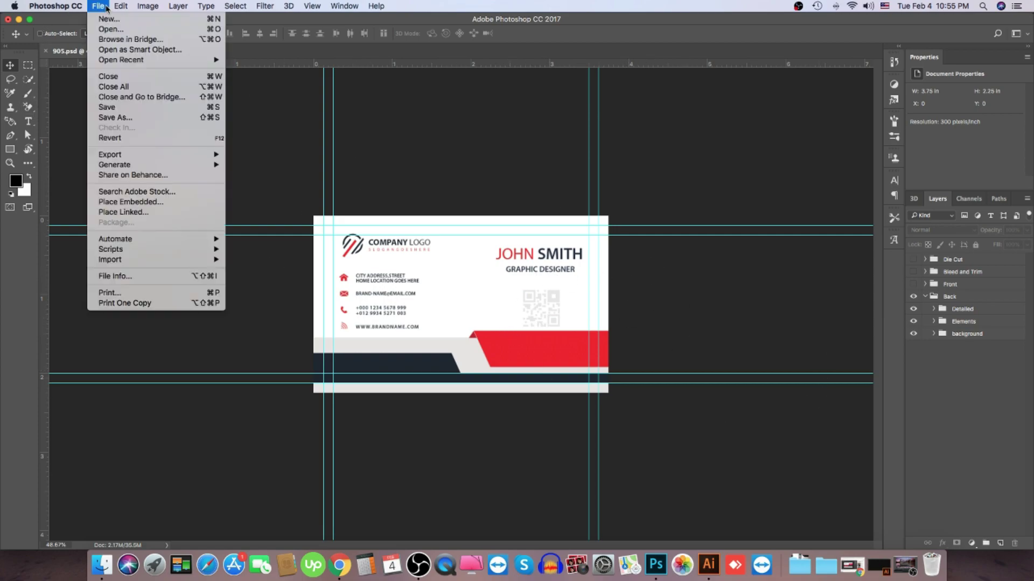
pyautogui.click(110, 117)
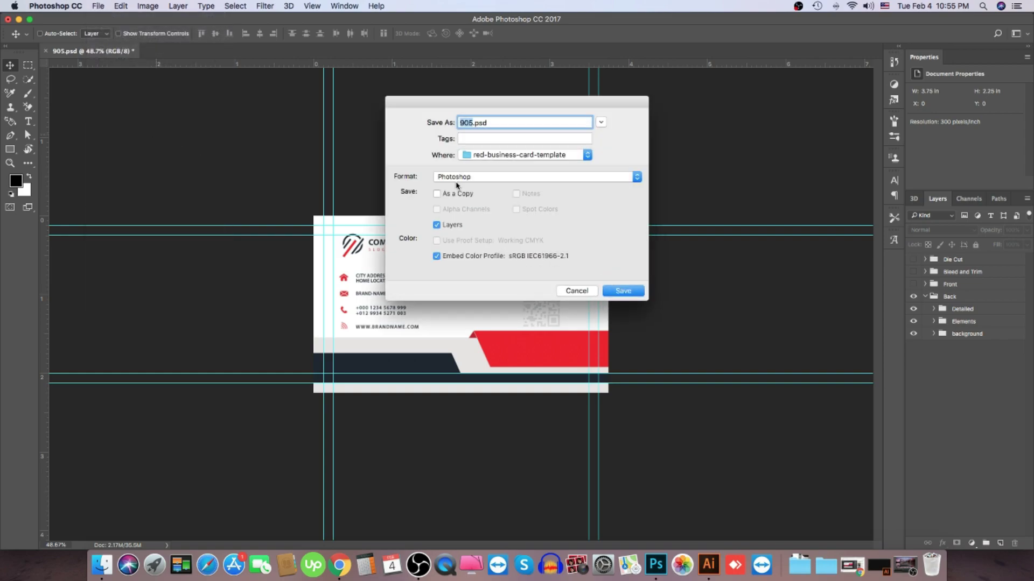
pyautogui.click(509, 178)
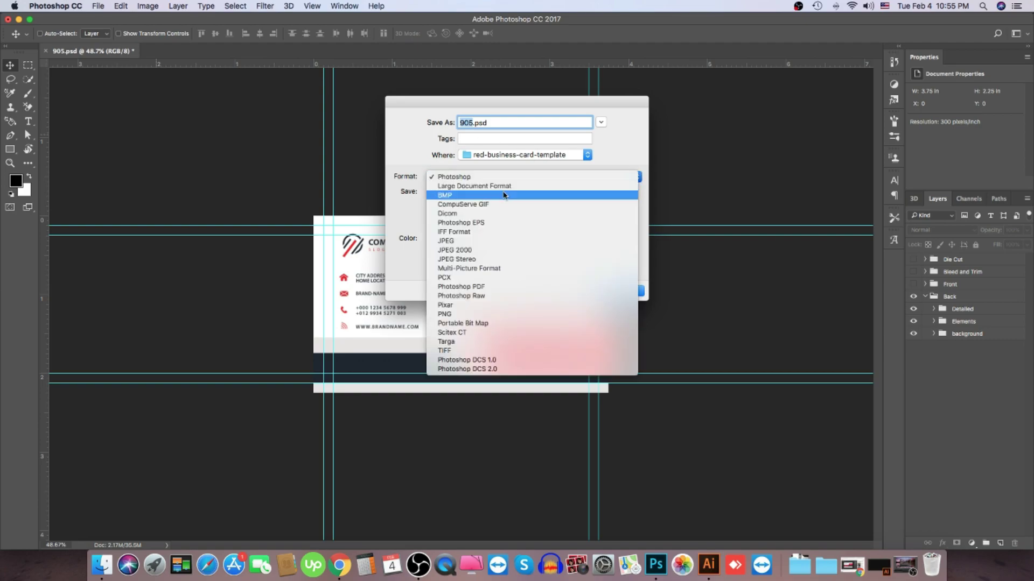
pyautogui.click(503, 226)
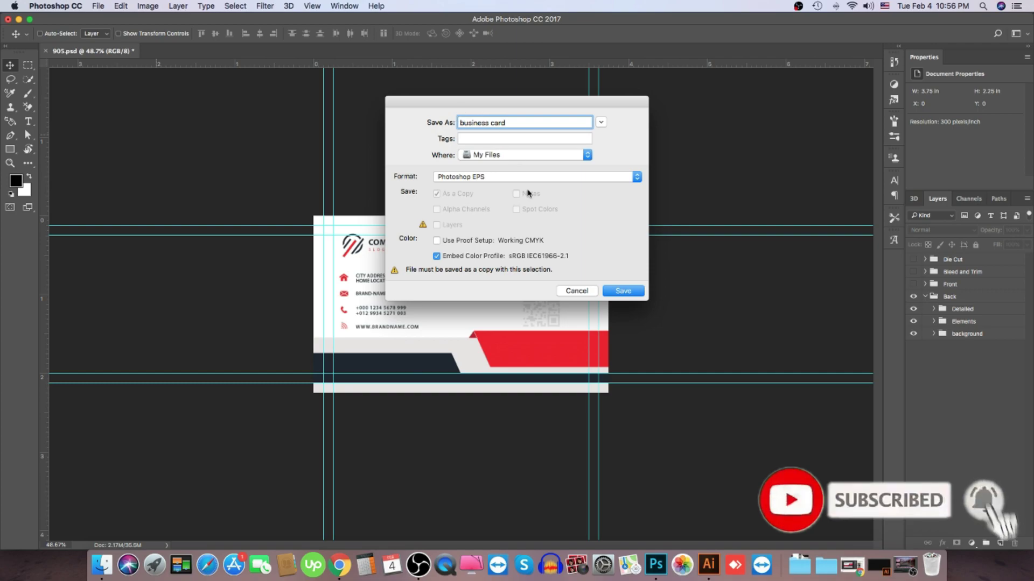
pyautogui.click(622, 291)
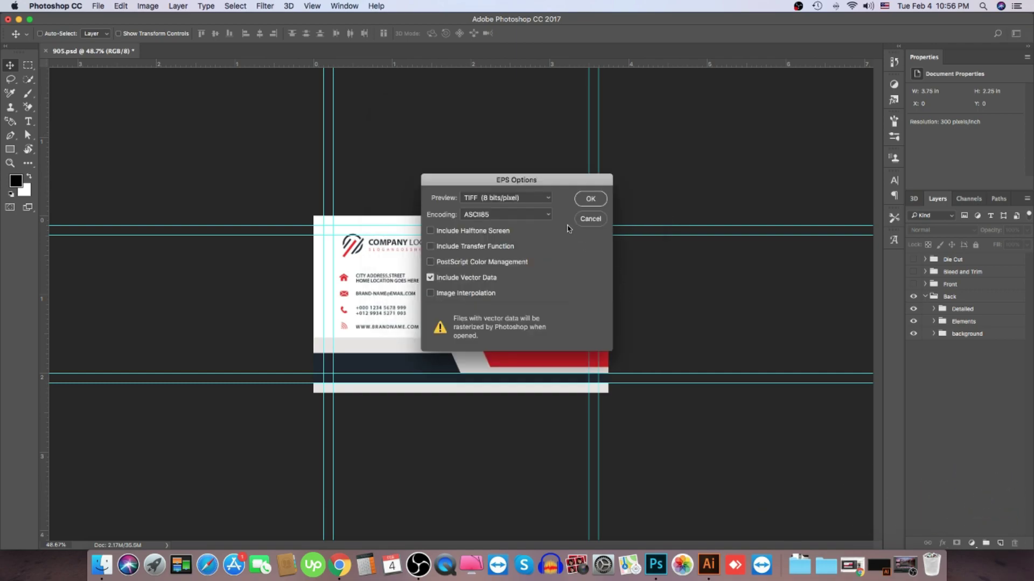
pyautogui.moveTo(513, 180); pyautogui.dragTo(523, 173)
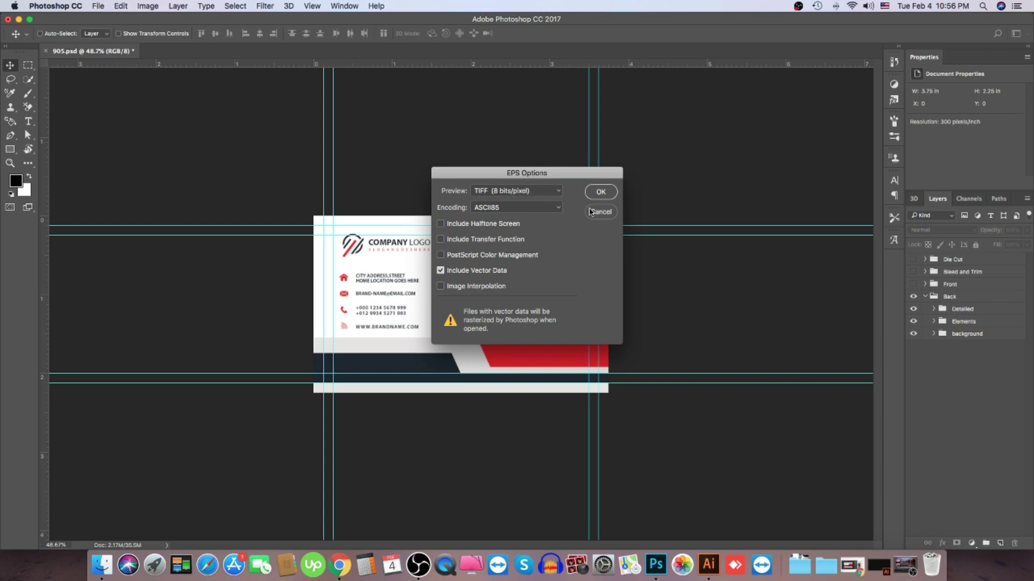
pyautogui.click(601, 194)
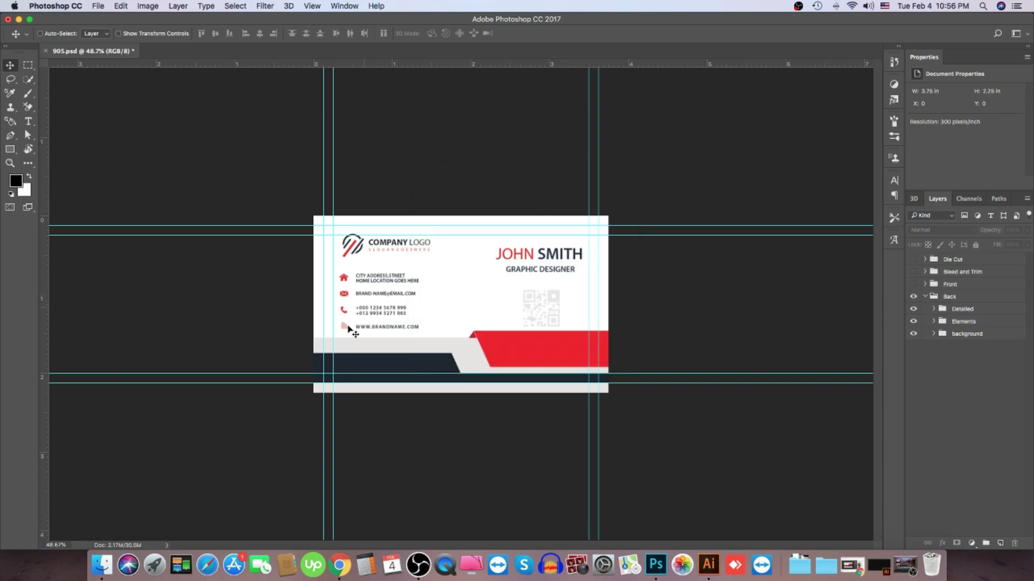
# Step: Check bCK.eps and FNT.eps on the Finder desktop, then bring Illustrator CC to the front
pyautogui.click(99, 563)
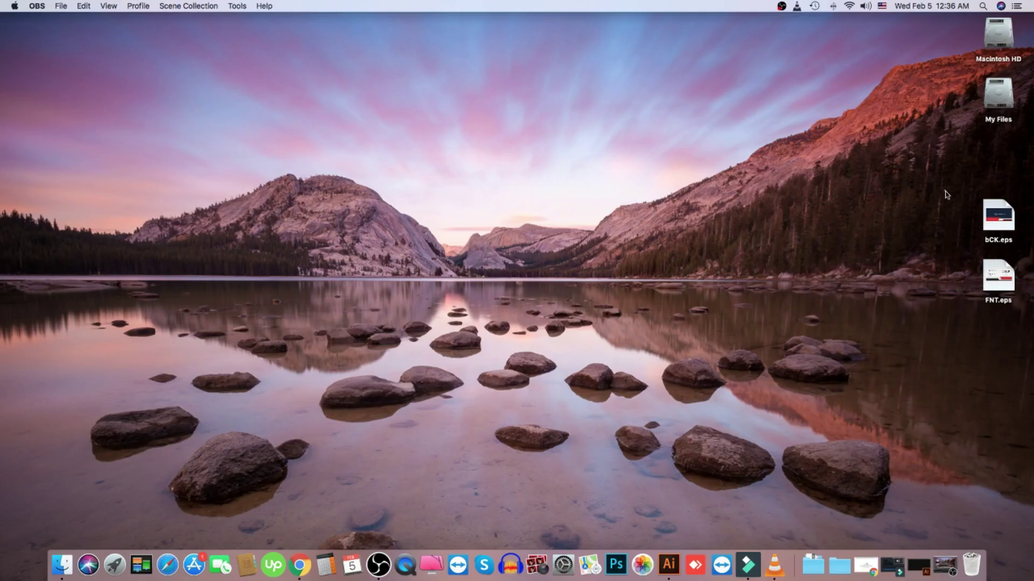
pyautogui.moveTo(943, 191); pyautogui.dragTo(1033, 341)
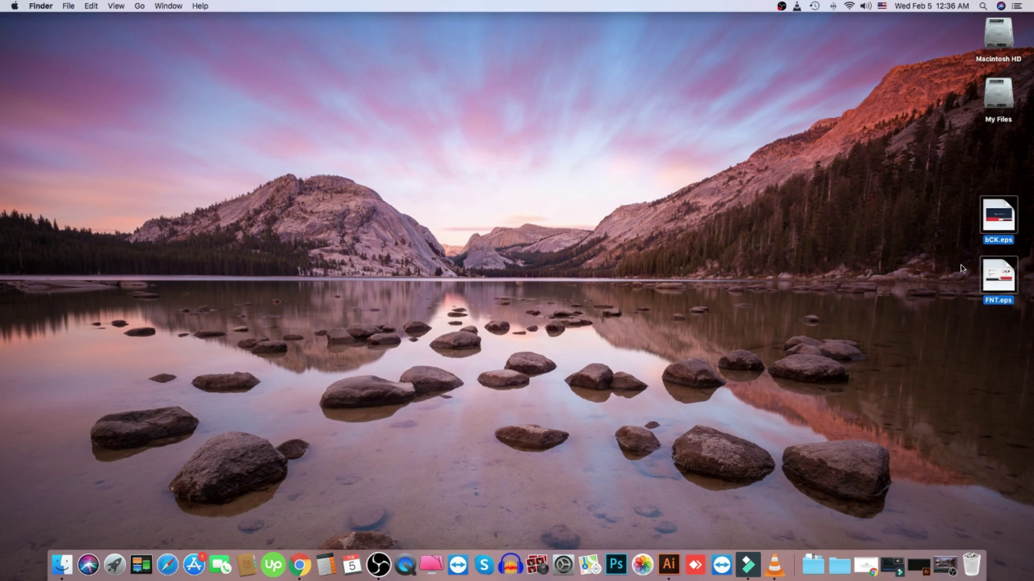
pyautogui.click(754, 285)
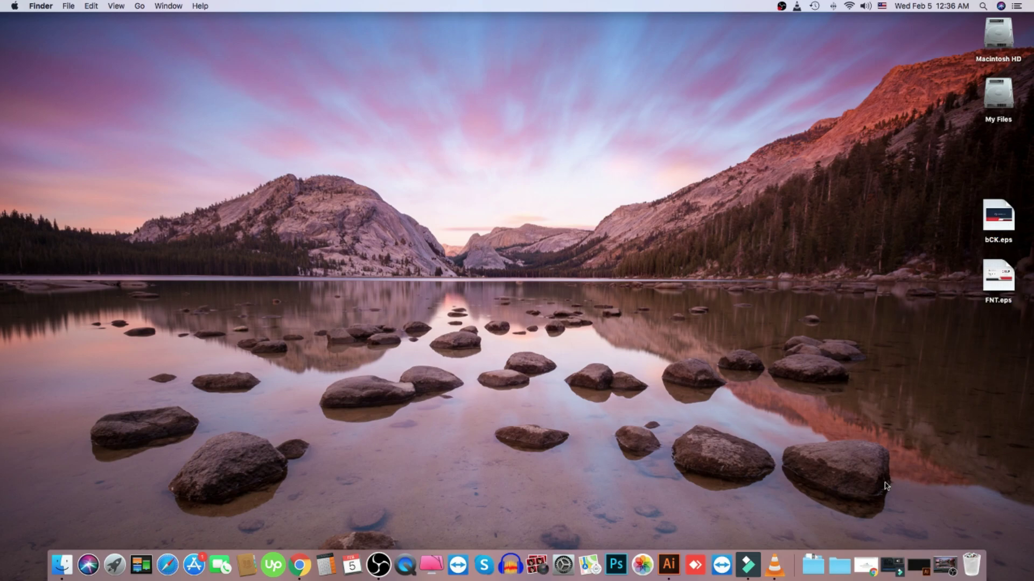
pyautogui.click(918, 563)
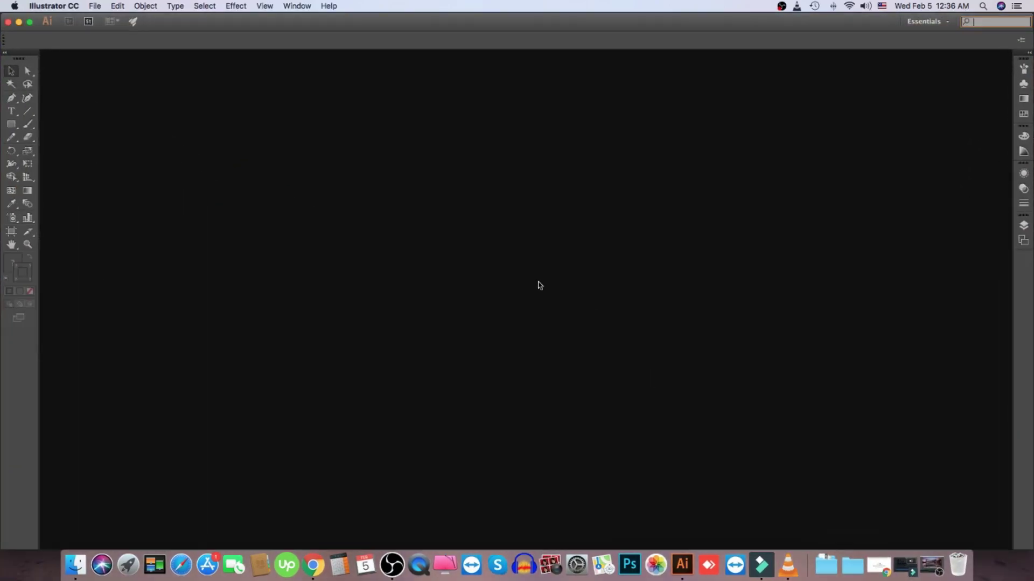
# Step: Open bCK.eps and FNT.eps from the Desktop and view the navy bCK.eps card
pyautogui.click(99, 6)
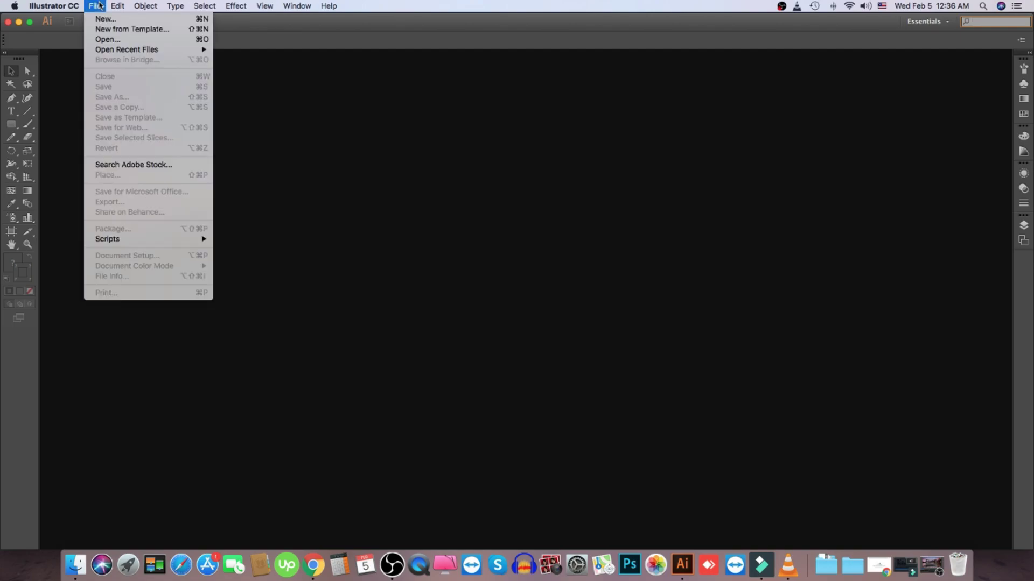
pyautogui.click(108, 40)
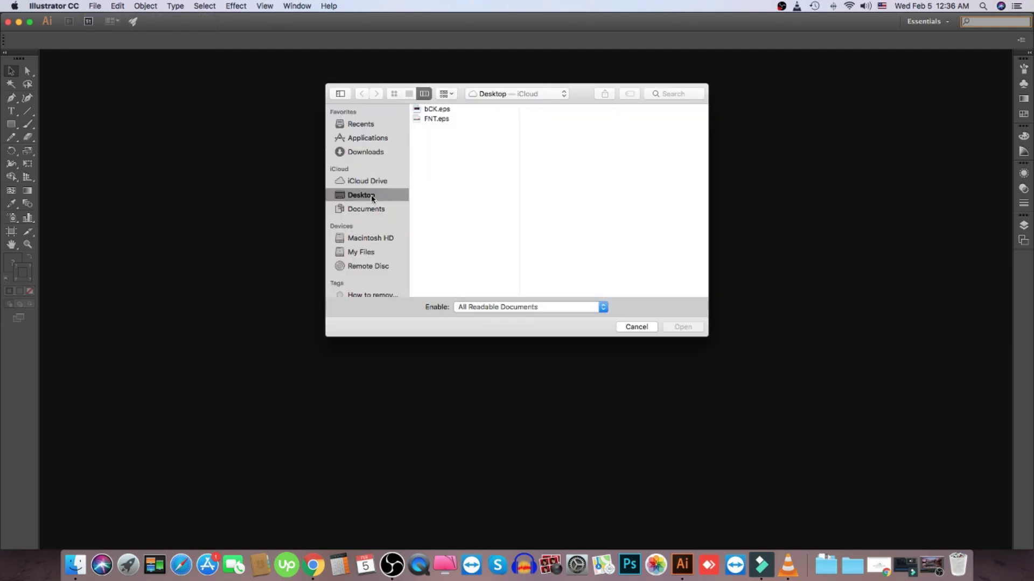
pyautogui.moveTo(467, 159); pyautogui.dragTo(455, 110)
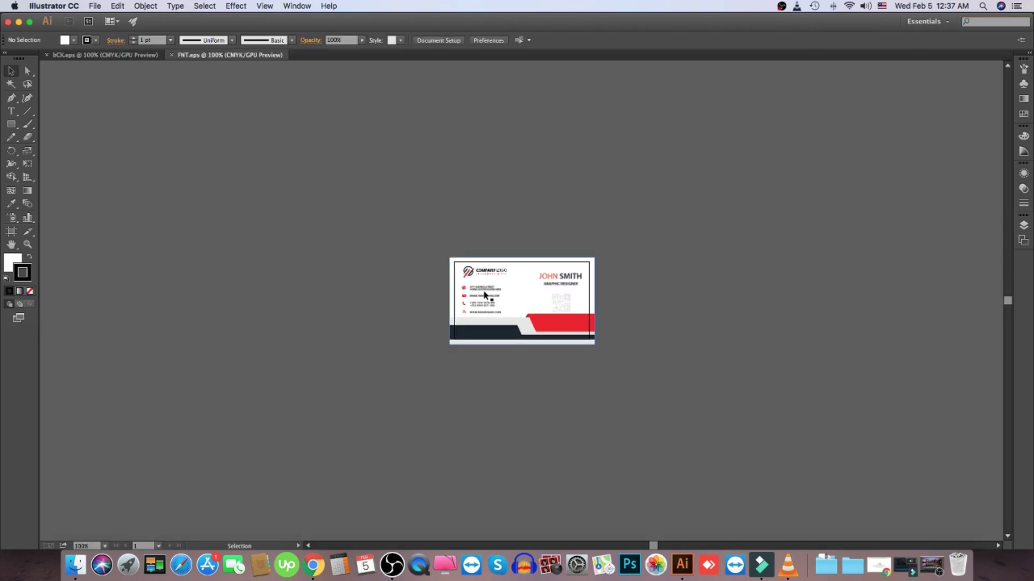
pyautogui.click(490, 291)
pyautogui.click(350, 240)
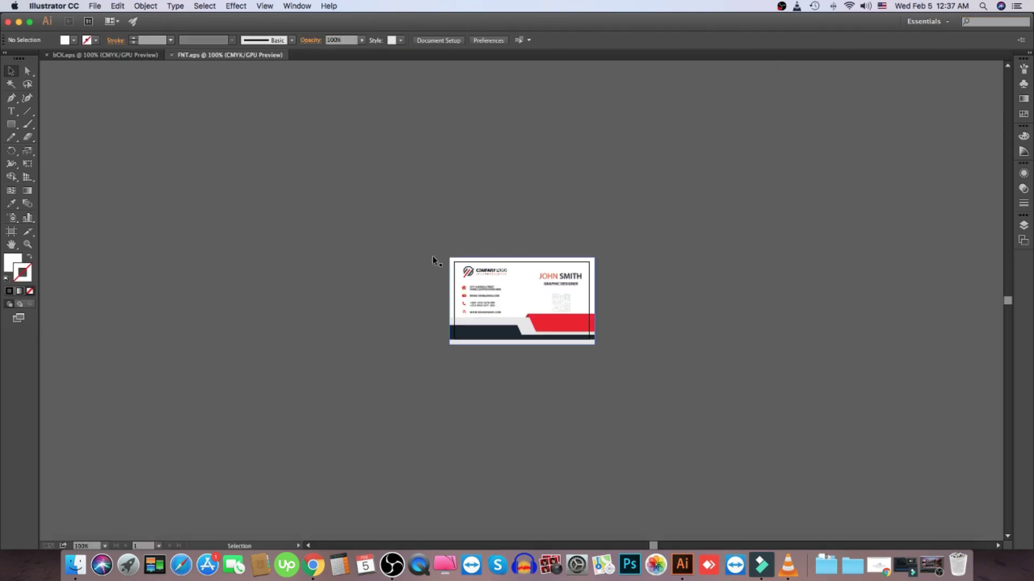
pyautogui.click(134, 57)
pyautogui.click(527, 316)
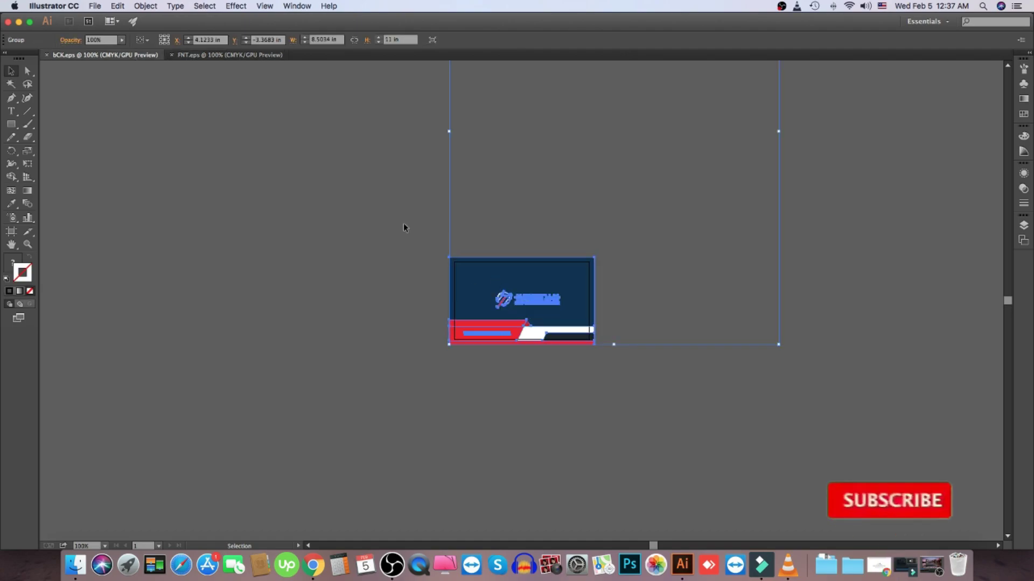
pyautogui.click(398, 215)
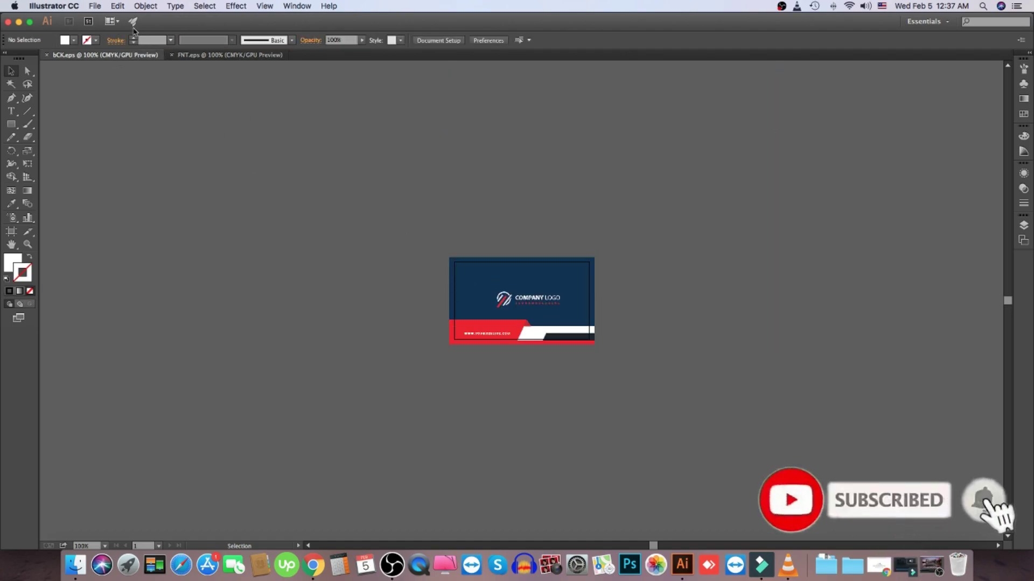
pyautogui.click(96, 7)
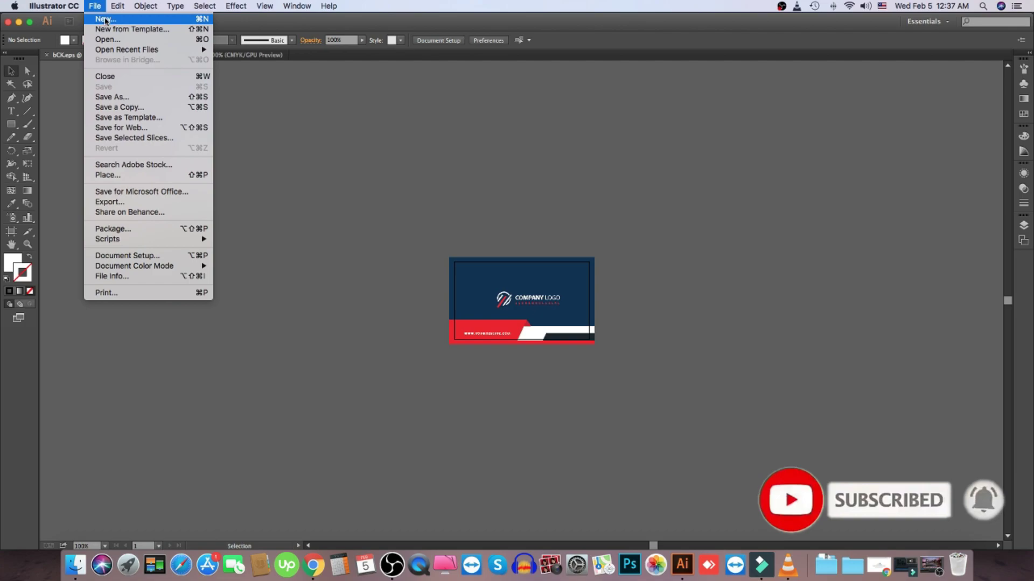
# Step: Create a CMYK document with two 3.5 × 2 in artboards and 0.125 in bleed, then drag the FNT.eps card in
pyautogui.click(107, 21)
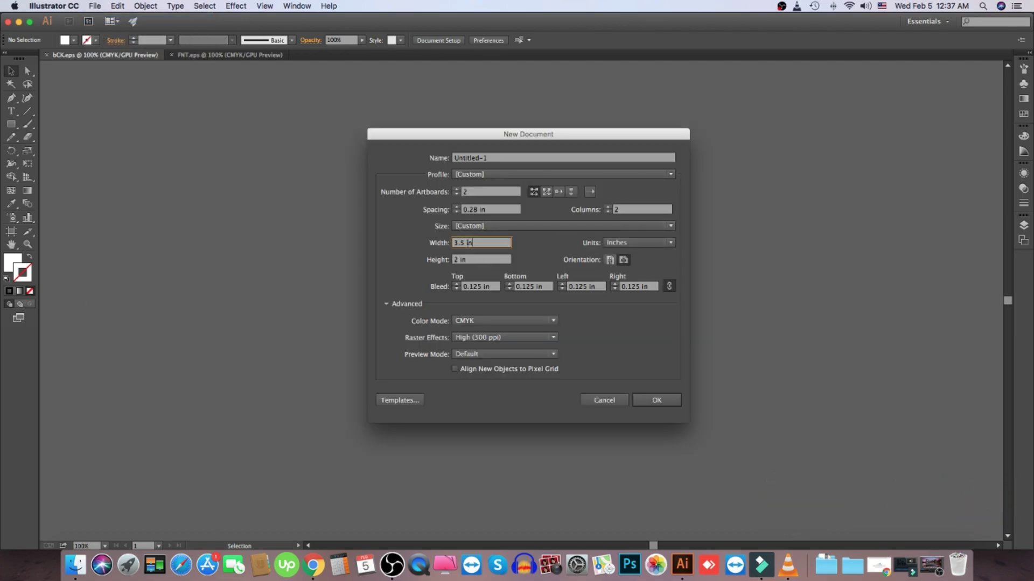
pyautogui.click(479, 262)
pyautogui.click(490, 287)
pyautogui.click(474, 191)
pyautogui.click(458, 194)
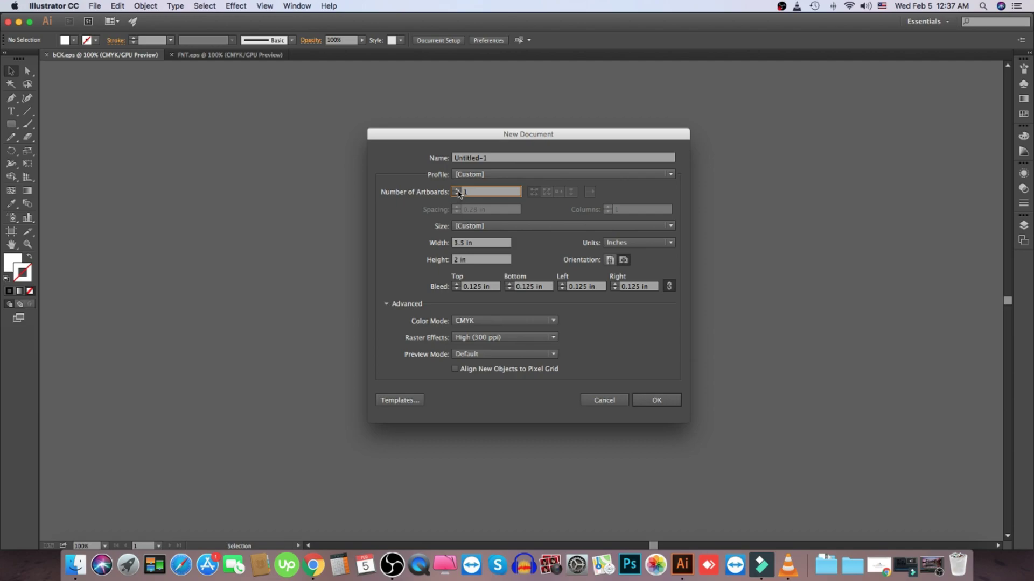
pyautogui.click(456, 190)
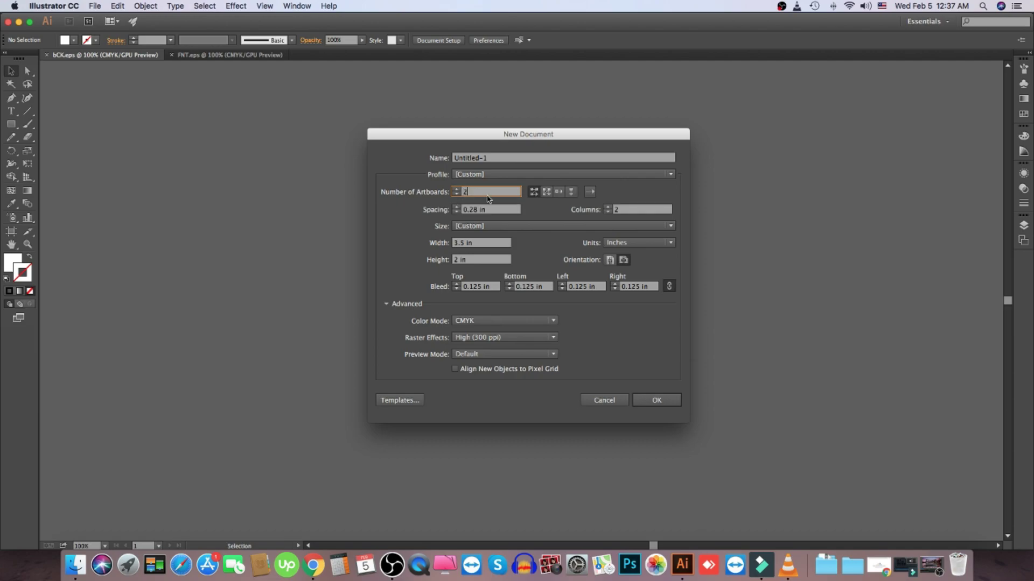
pyautogui.click(656, 399)
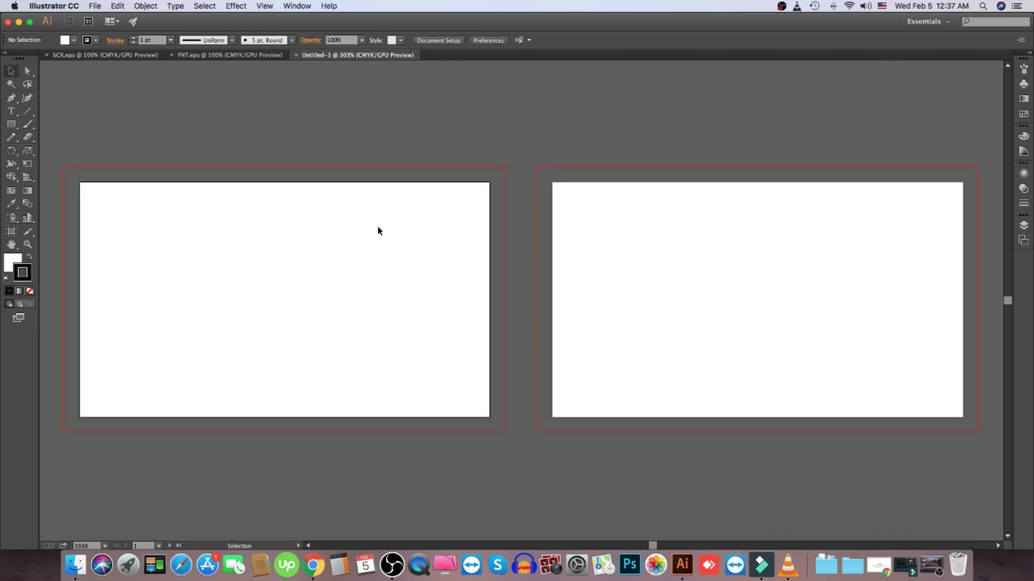
pyautogui.click(230, 55)
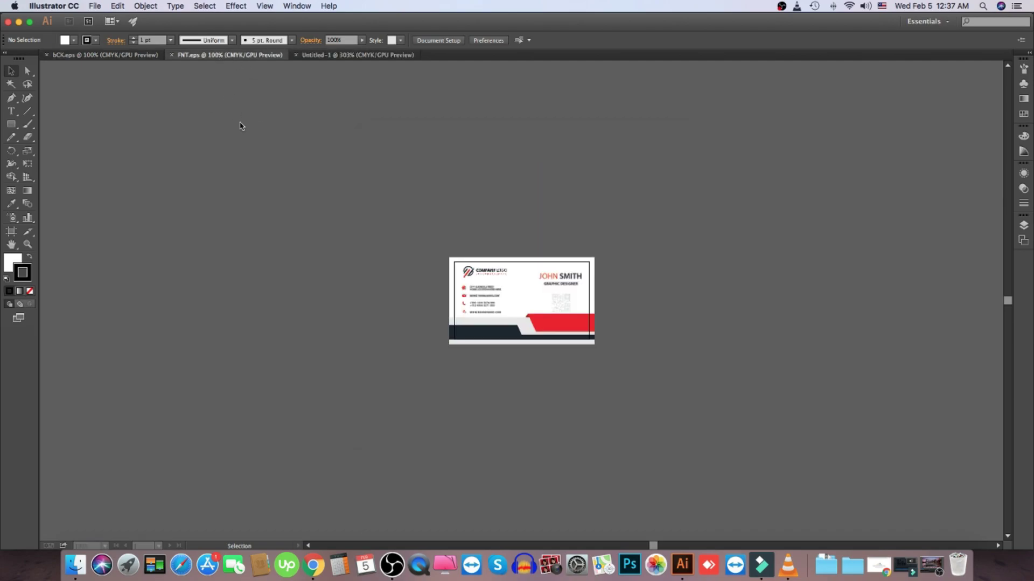
pyautogui.moveTo(348, 167); pyautogui.dragTo(231, 249)
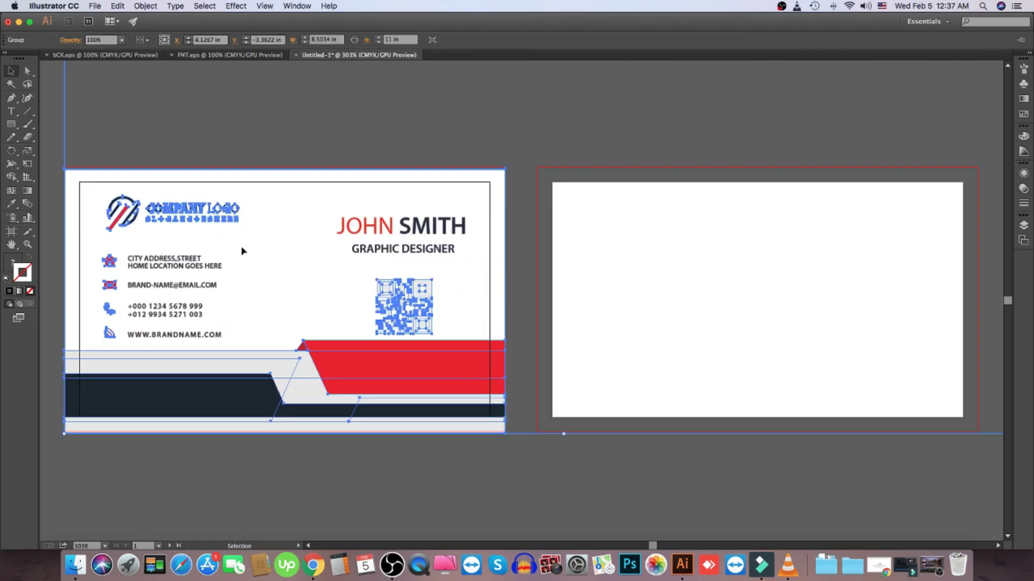
# Step: Draw a 3.5 × 2 in rectangle with white fill and no stroke
pyautogui.click(369, 148)
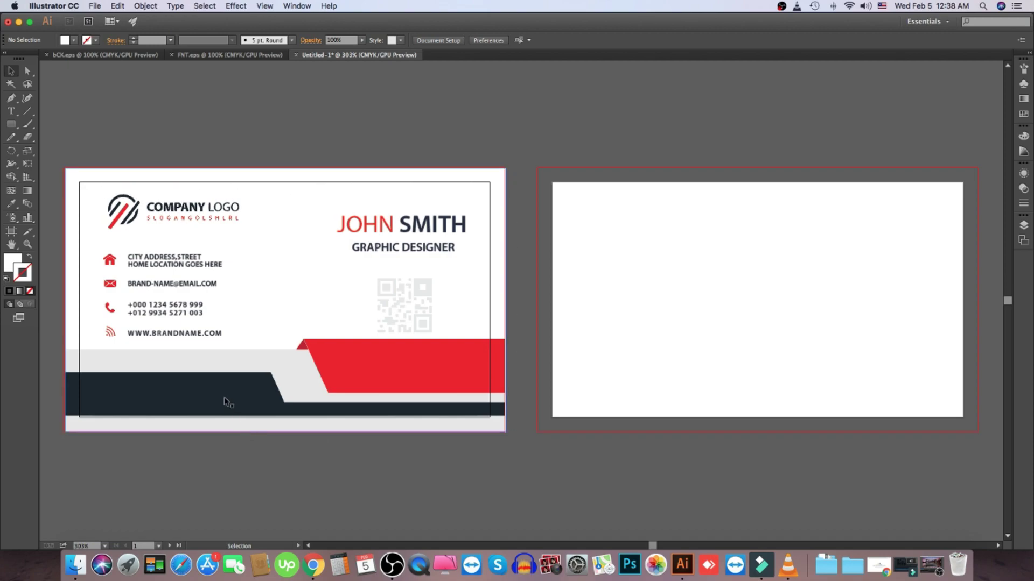
pyautogui.click(11, 124)
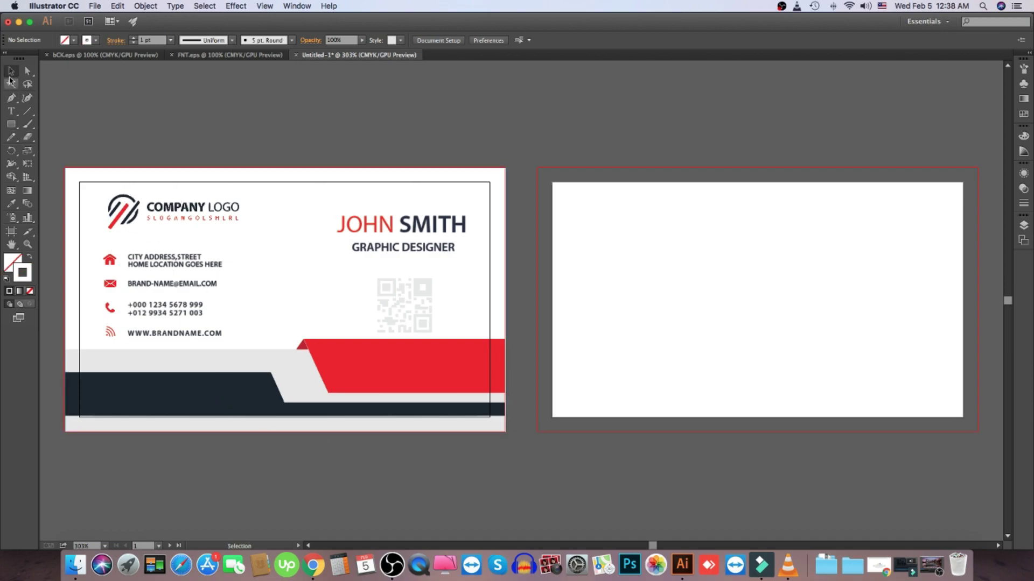
pyautogui.click(216, 232)
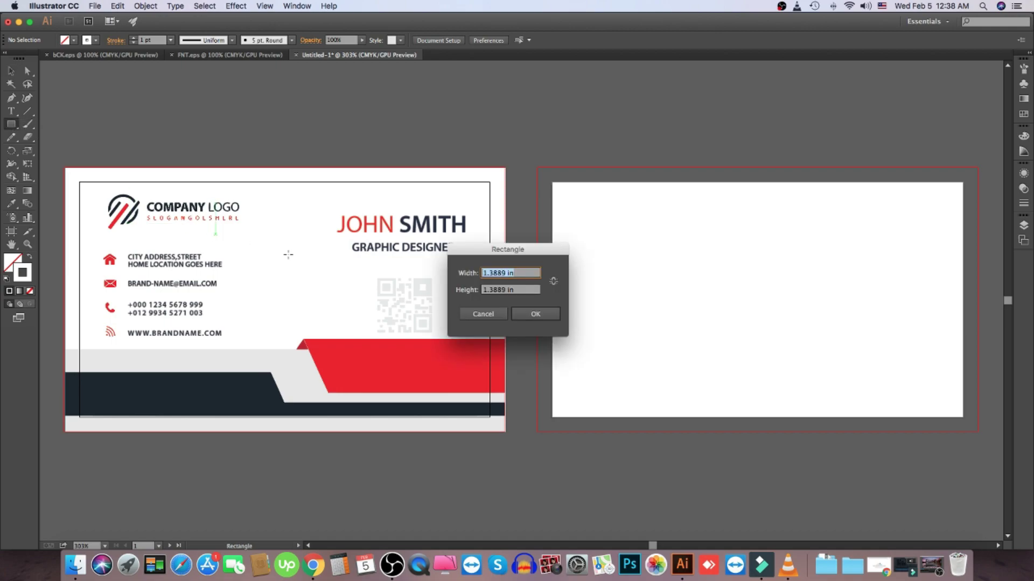
pyautogui.write('3.5')
pyautogui.press('Tab')
pyautogui.write('2')
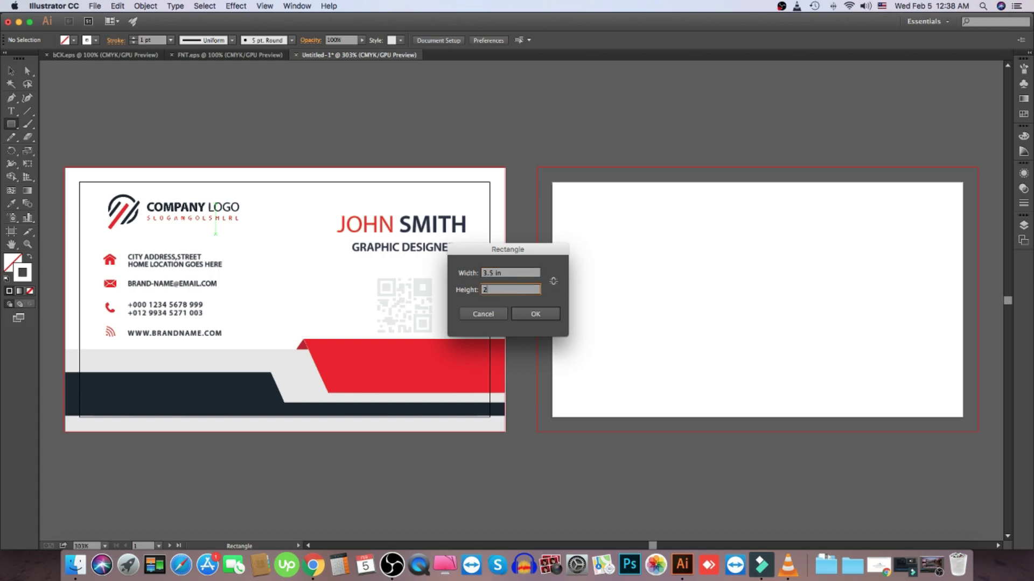
pyautogui.press('Tab')
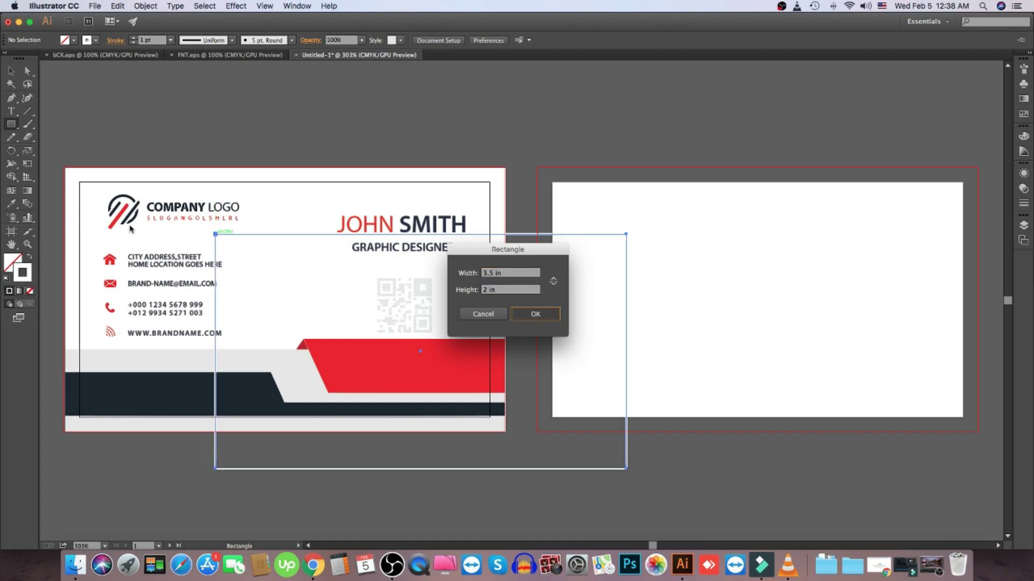
pyautogui.press('Return')
pyautogui.click(29, 257)
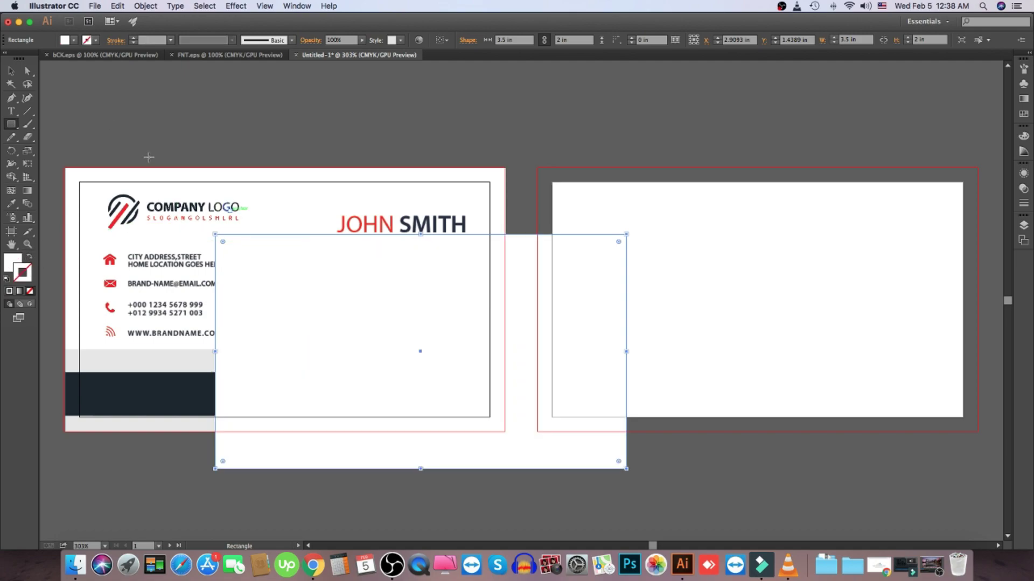
# Step: Align the rectangle over the front card and clip the card artwork to it with Make Clipping Mask
pyautogui.click(11, 71)
pyautogui.moveTo(296, 301); pyautogui.dragTo(162, 251)
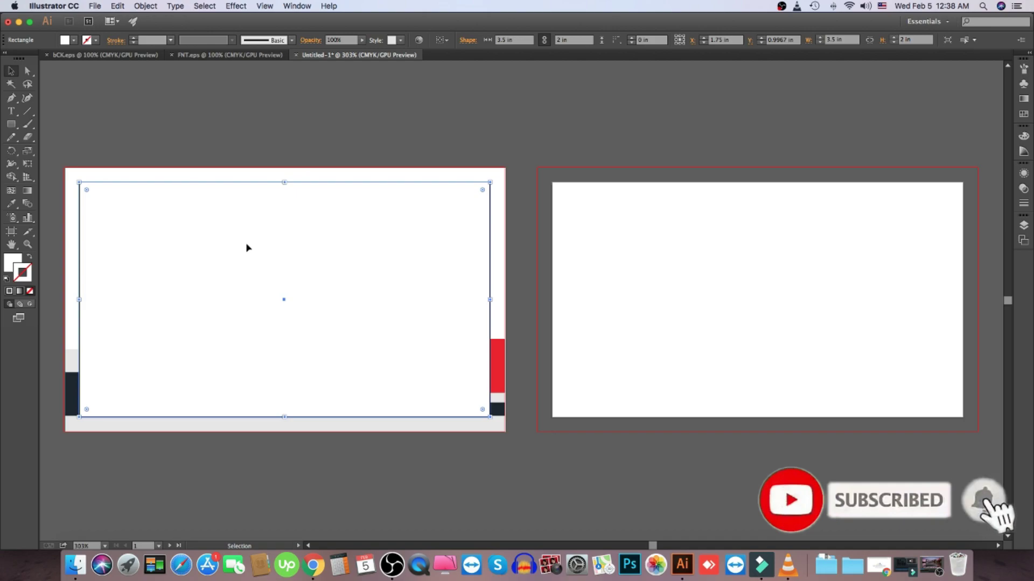
pyautogui.moveTo(157, 123); pyautogui.dragTo(256, 285)
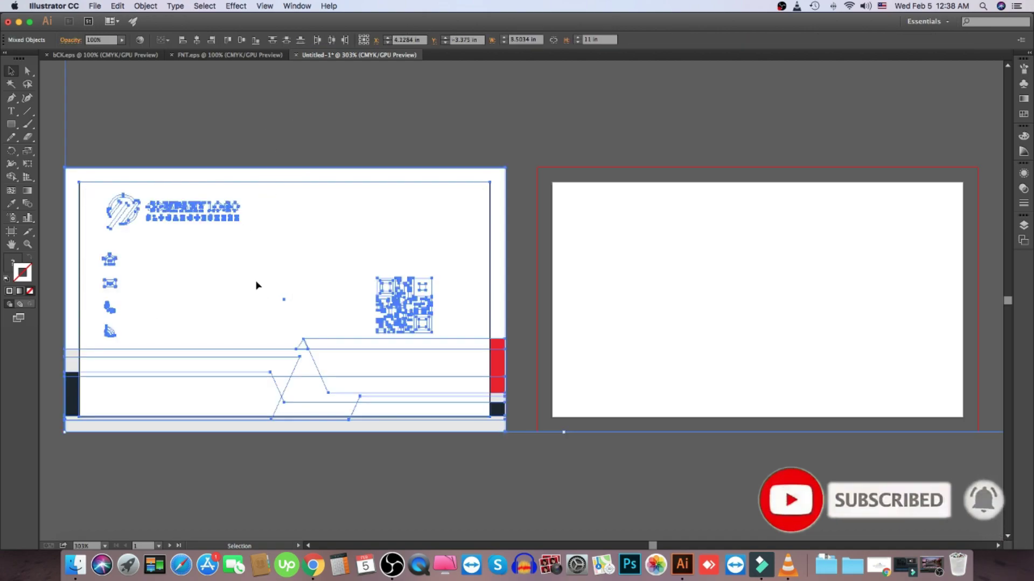
pyautogui.rightClick(356, 267)
pyautogui.click(377, 330)
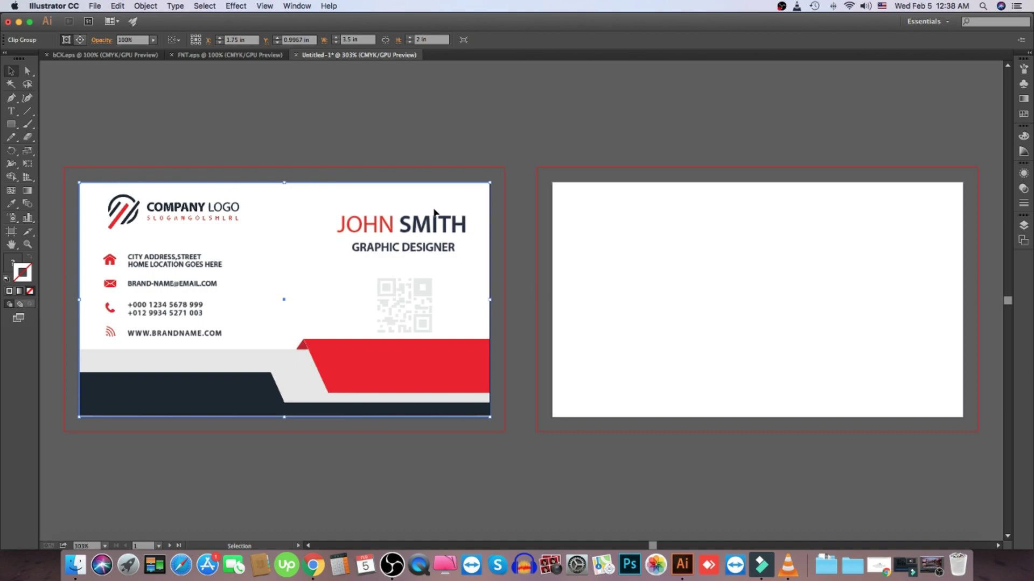
pyautogui.click(388, 135)
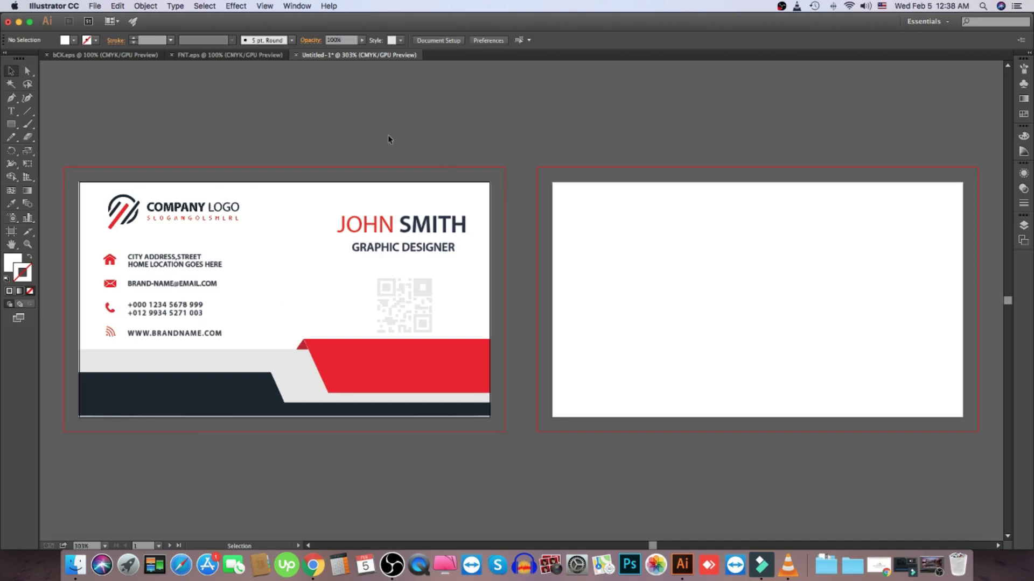
# Step: Bring the navy card from bCK.eps onto the right artboard and draw a 3.5 × 2 in rectangle
pyautogui.click(132, 55)
pyautogui.moveTo(537, 285); pyautogui.dragTo(775, 279)
pyautogui.click(8, 125)
pyautogui.click(640, 286)
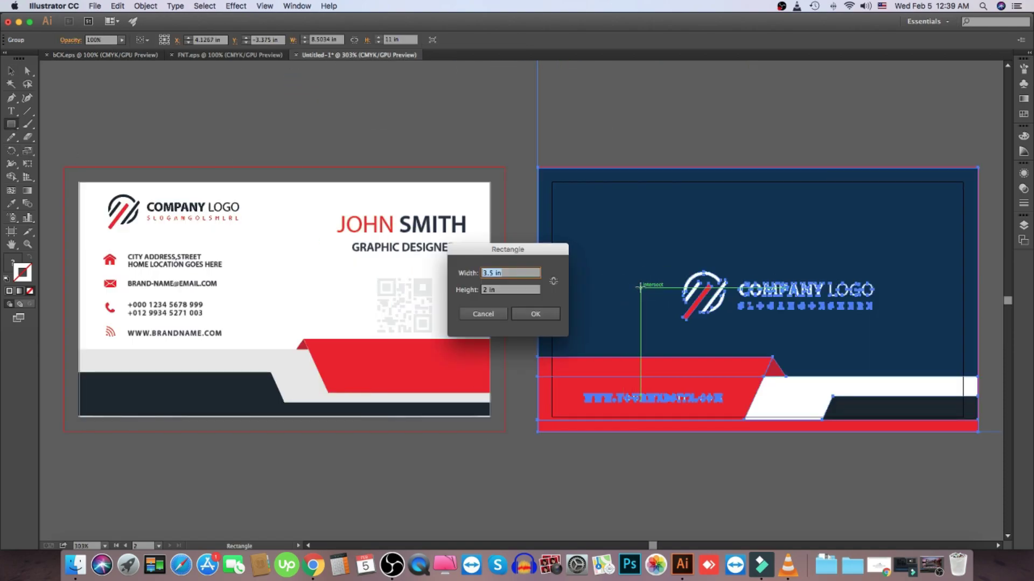
pyautogui.click(533, 313)
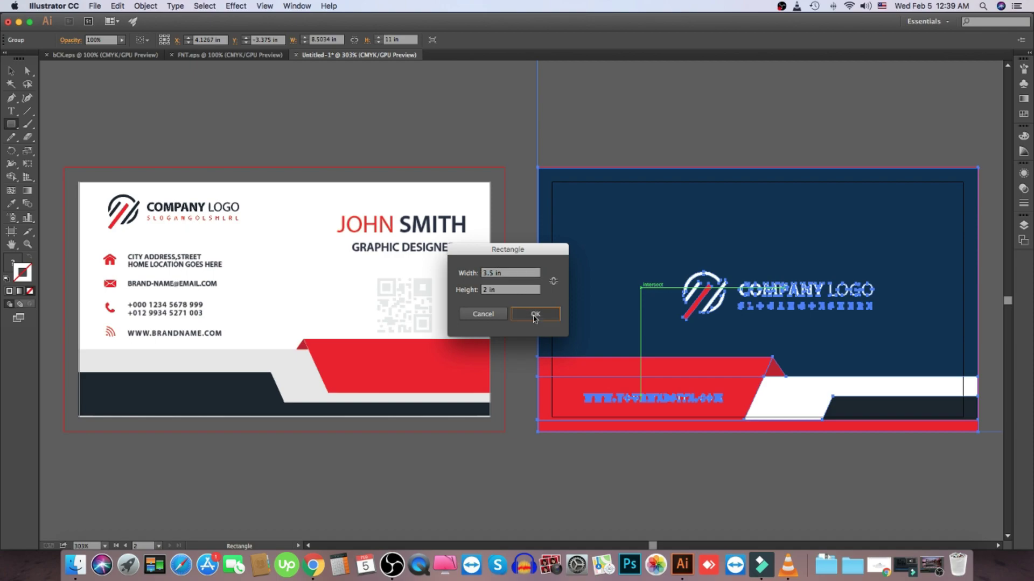
# Step: Align the rectangle over the navy card, select all, and make a clipping mask
pyautogui.press('v')
pyautogui.moveTo(761, 407); pyautogui.dragTo(672, 302)
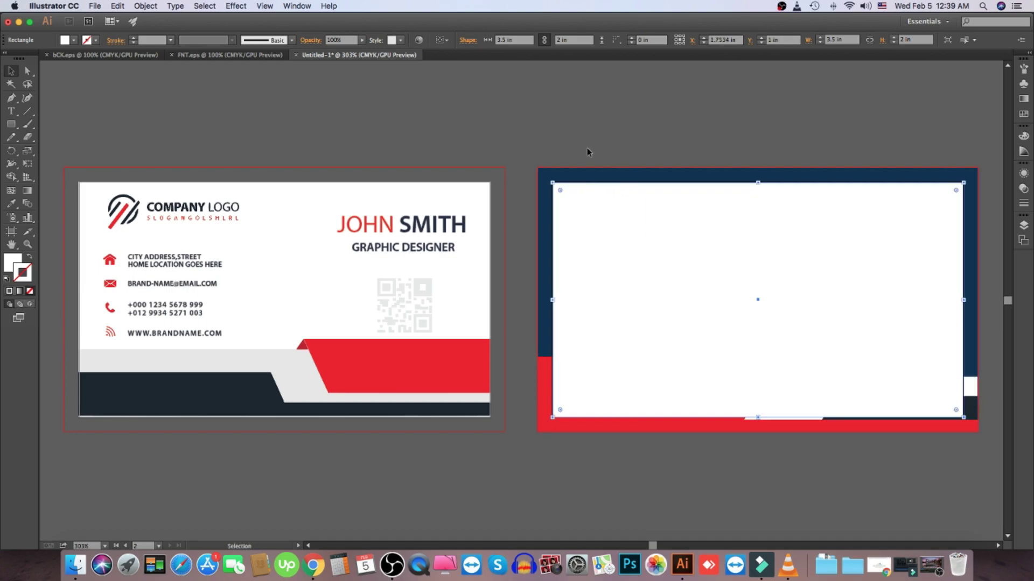
pyautogui.press('super+a')
pyautogui.rightClick(704, 225)
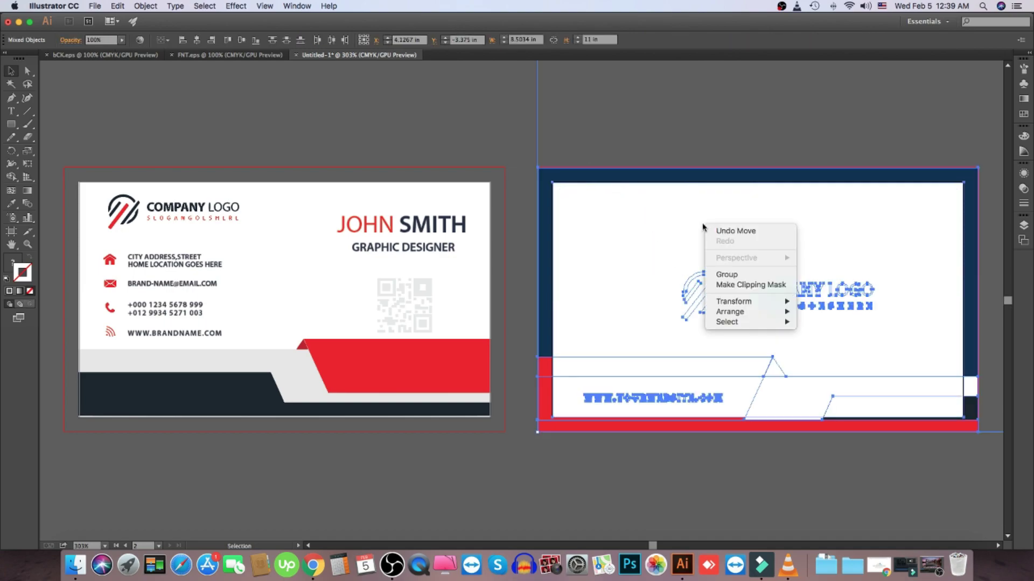
pyautogui.click(751, 285)
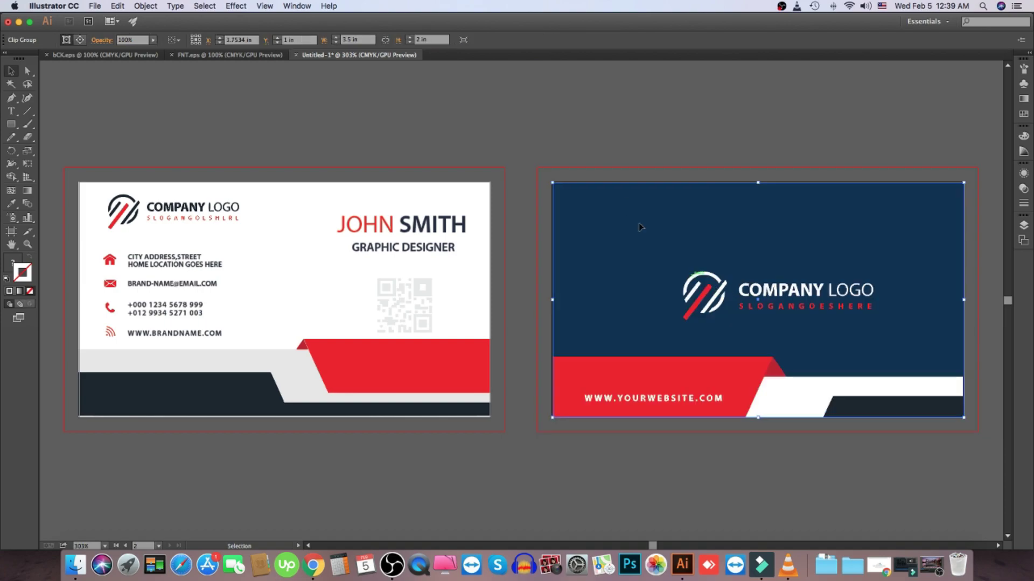
pyautogui.press('shift+super+a')
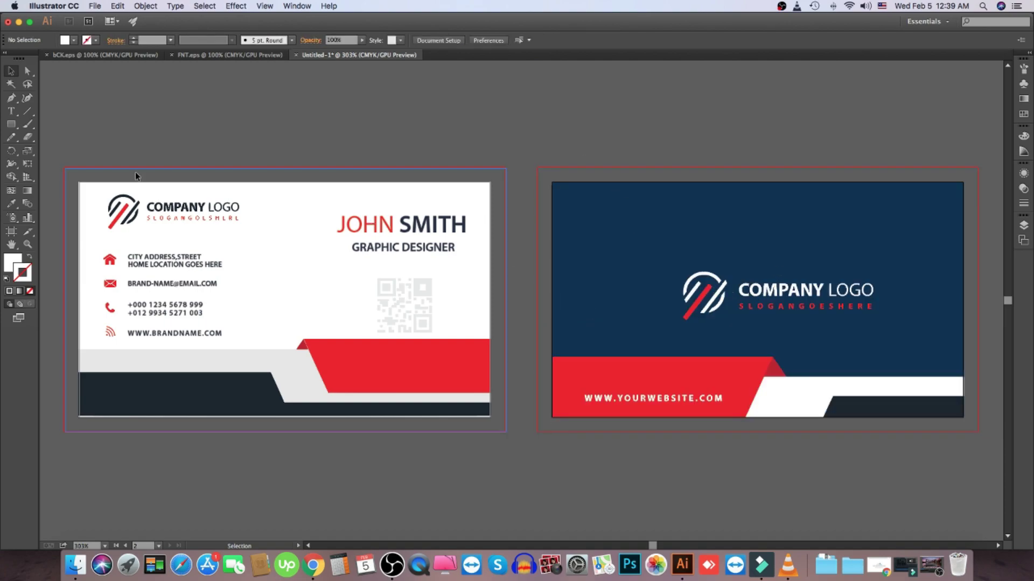
# Step: Save the document as 'business card.ai' with default Illustrator options, then minimise the window
pyautogui.click(93, 6)
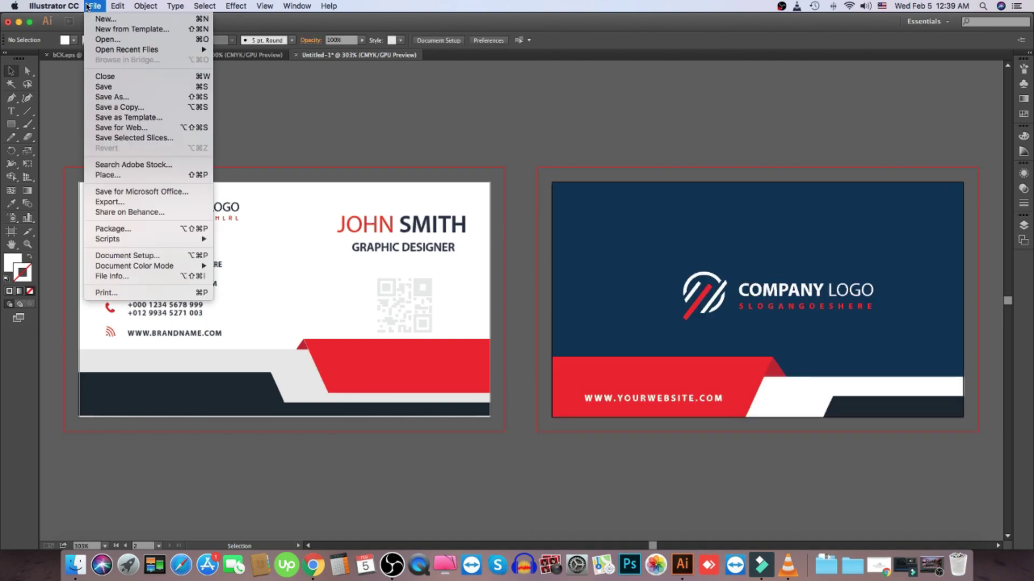
pyautogui.click(104, 87)
pyautogui.click(506, 141)
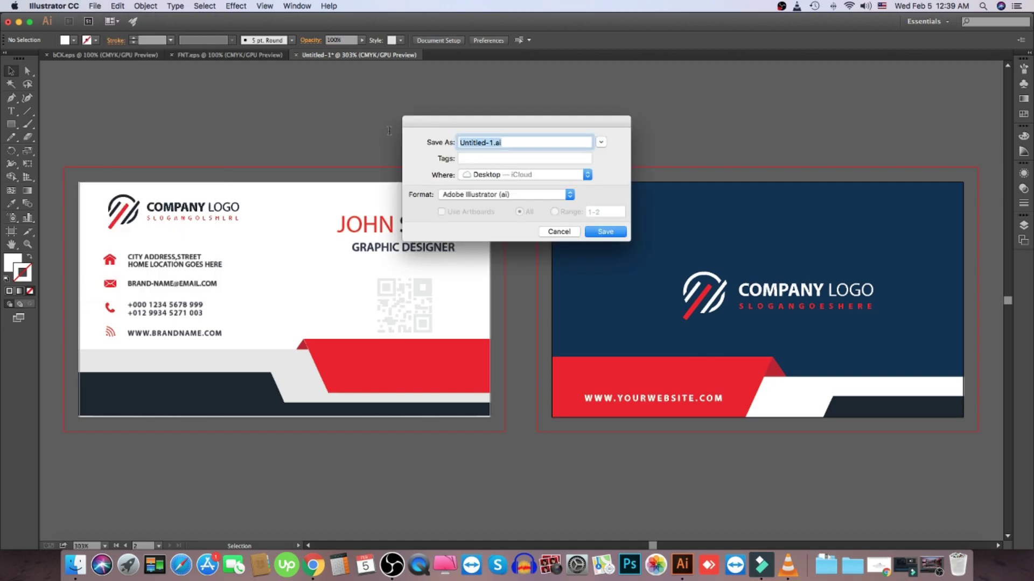
pyautogui.press('super+a')
pyautogui.write('business card')
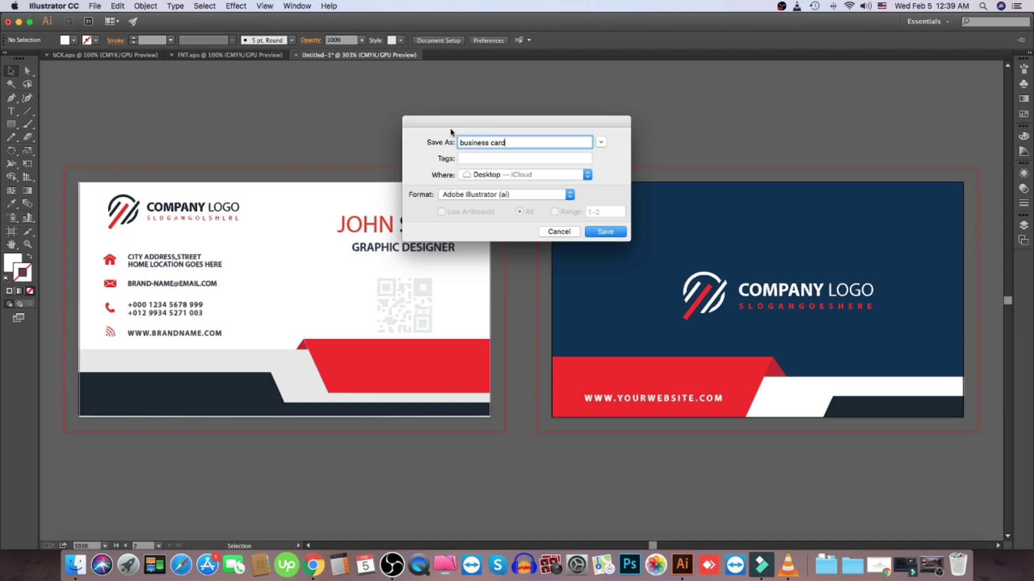
pyautogui.click(610, 235)
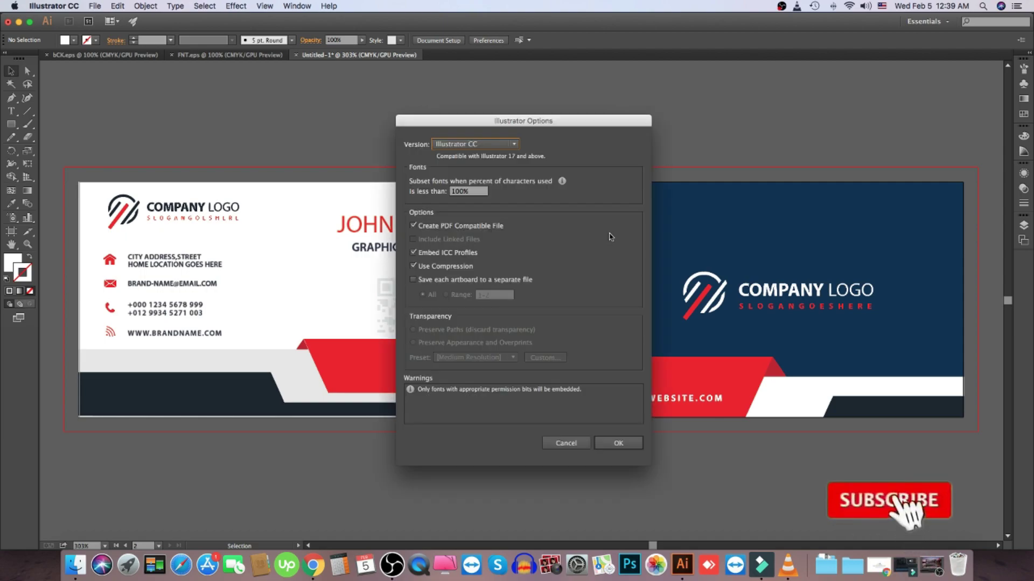
pyautogui.click(618, 443)
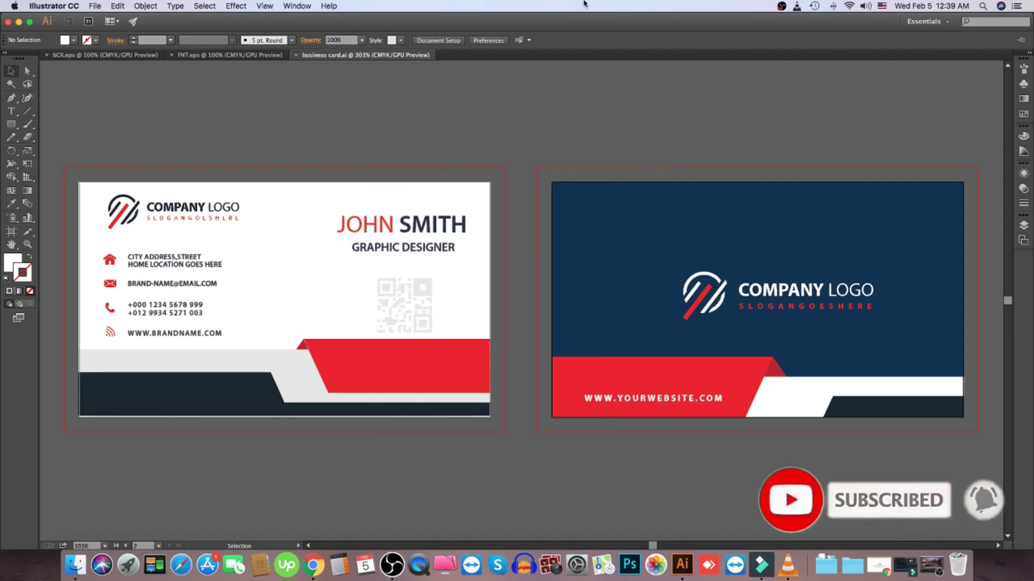
pyautogui.click(19, 22)
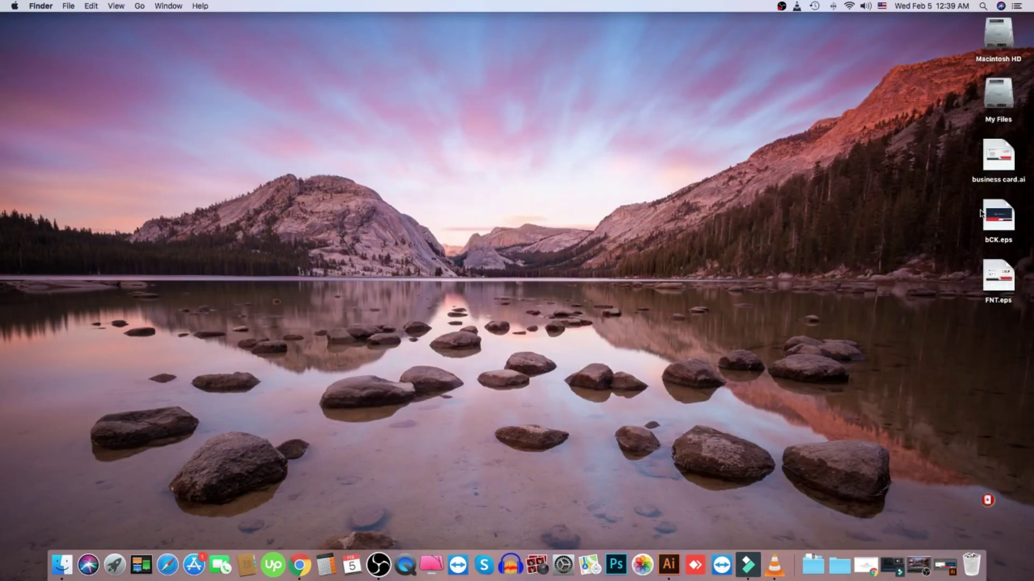
# Step: Move the business card.ai icon from the right column to the upper centre of the desktop
pyautogui.moveTo(997, 161); pyautogui.dragTo(538, 121)
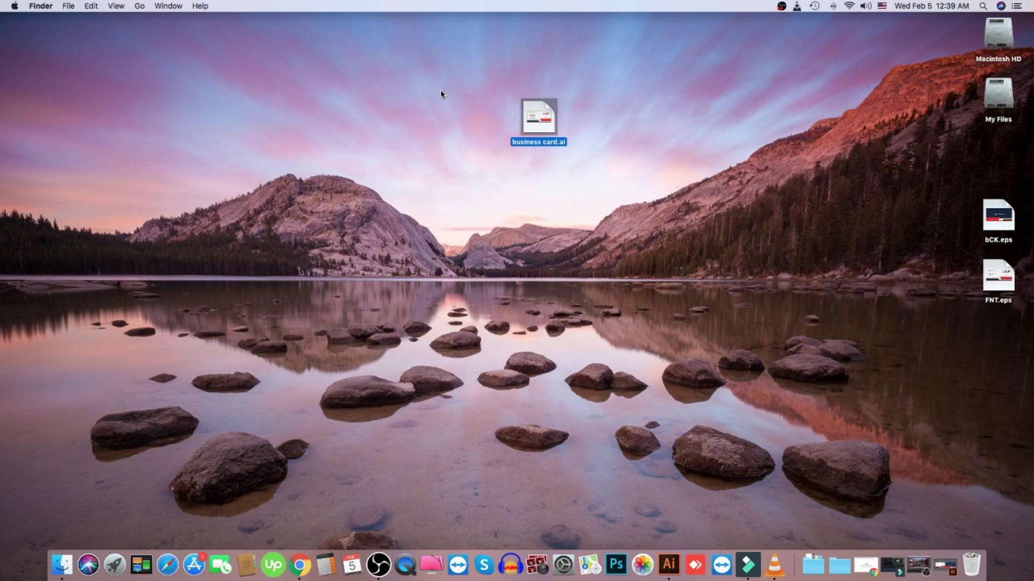
pyautogui.moveTo(463, 94); pyautogui.dragTo(644, 166)
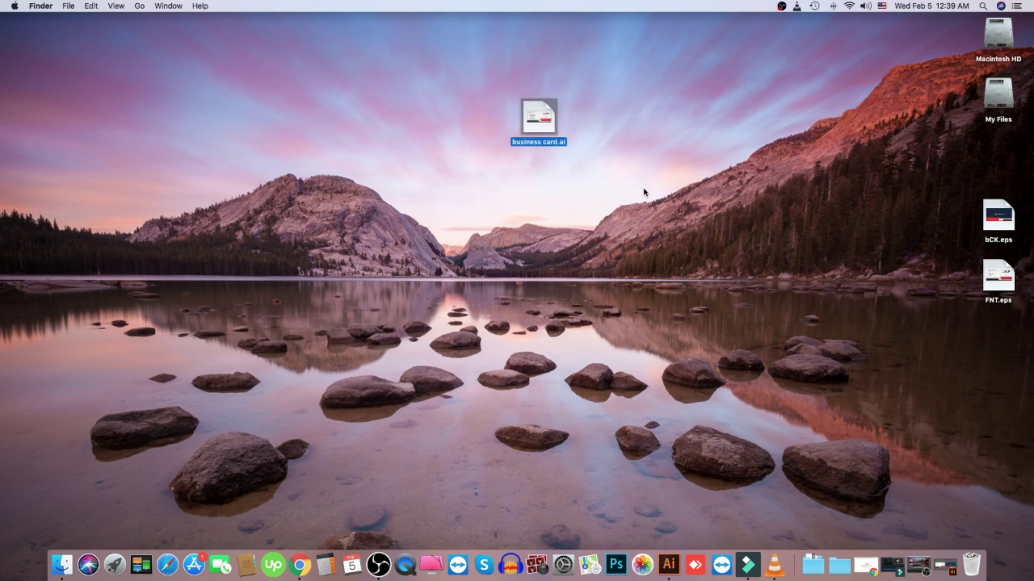